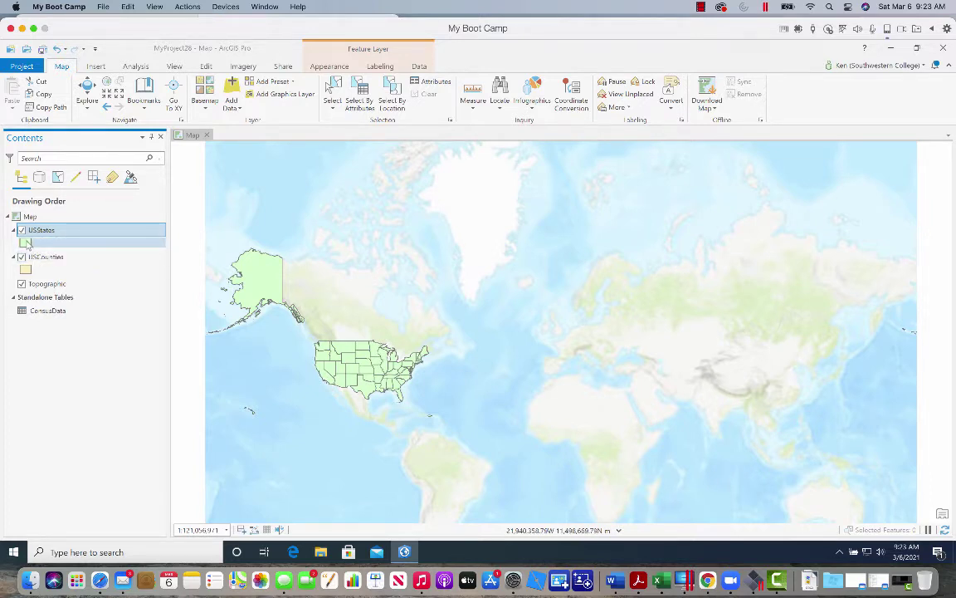
# Give the USStates layer the Black Outline (1pt) symbol so the counties show through
pyautogui.click(26, 241)
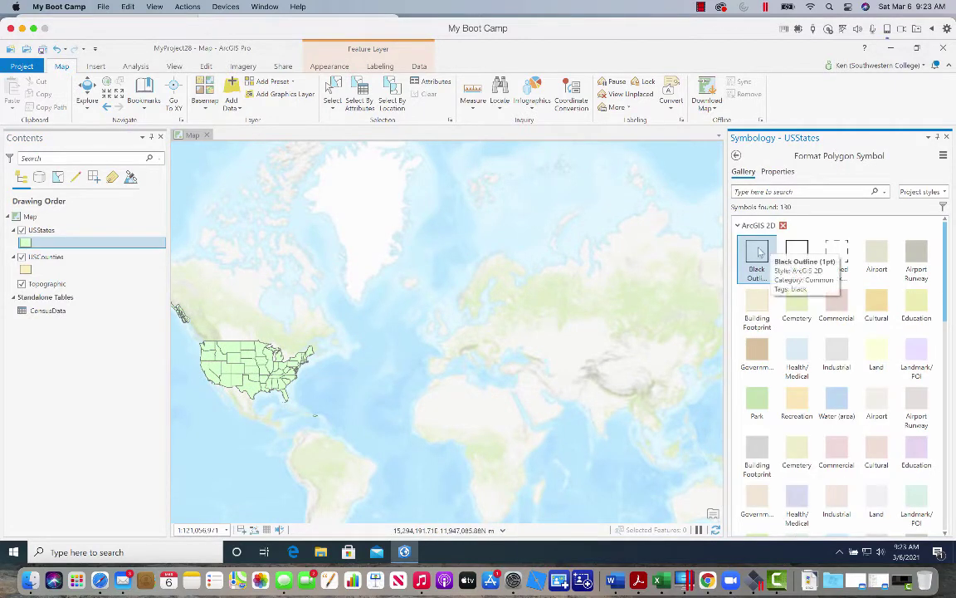
pyautogui.click(757, 253)
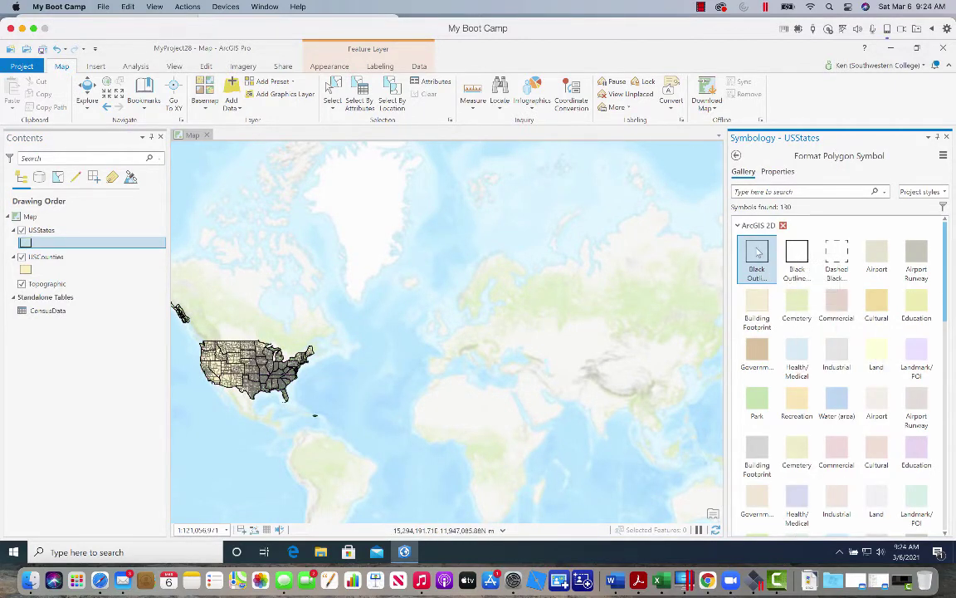
pyautogui.click(947, 137)
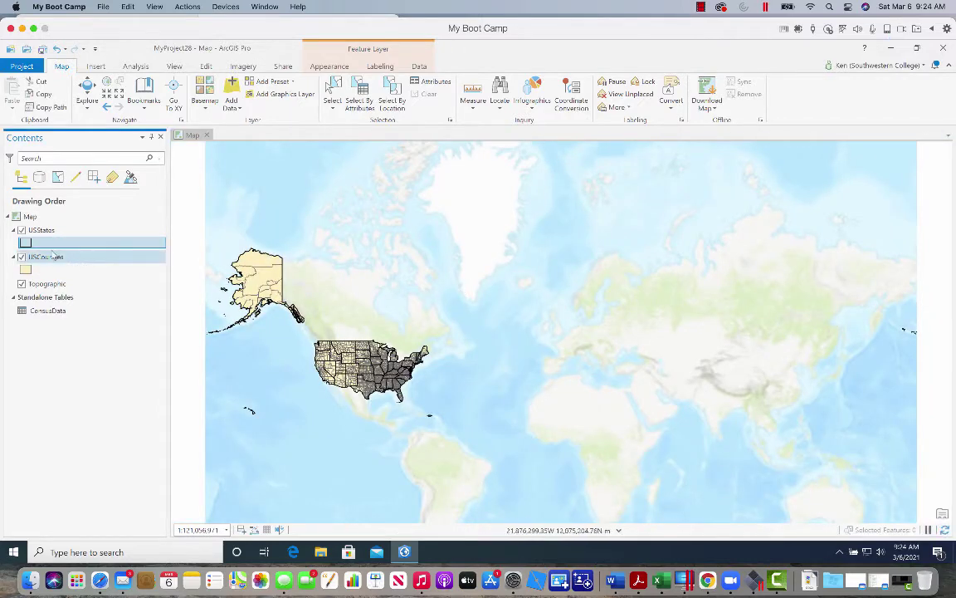
# Zoom to the USStates layer, zoom in one step, and pan to center the contiguous states
pyautogui.rightClick(46, 231)
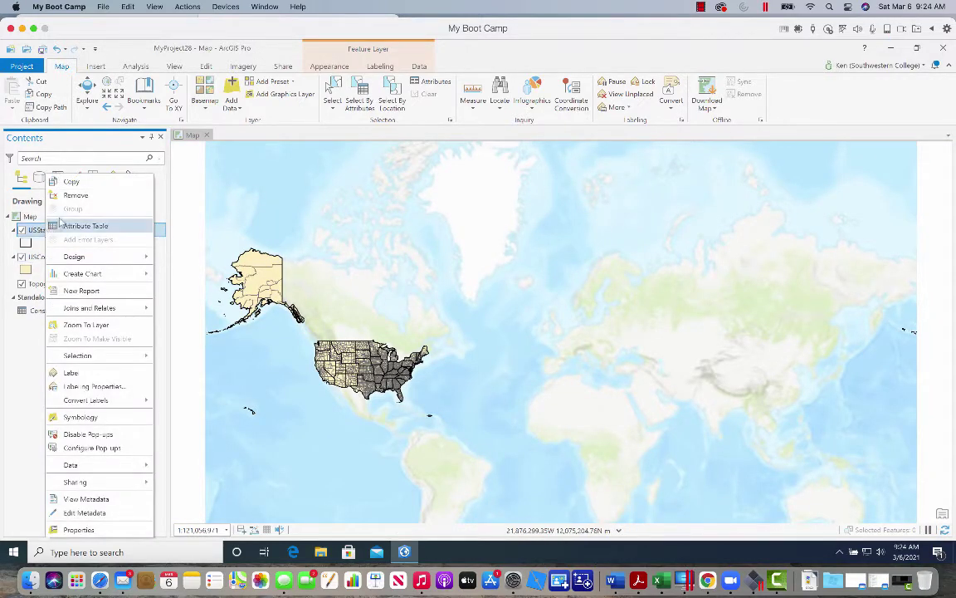
pyautogui.click(91, 325)
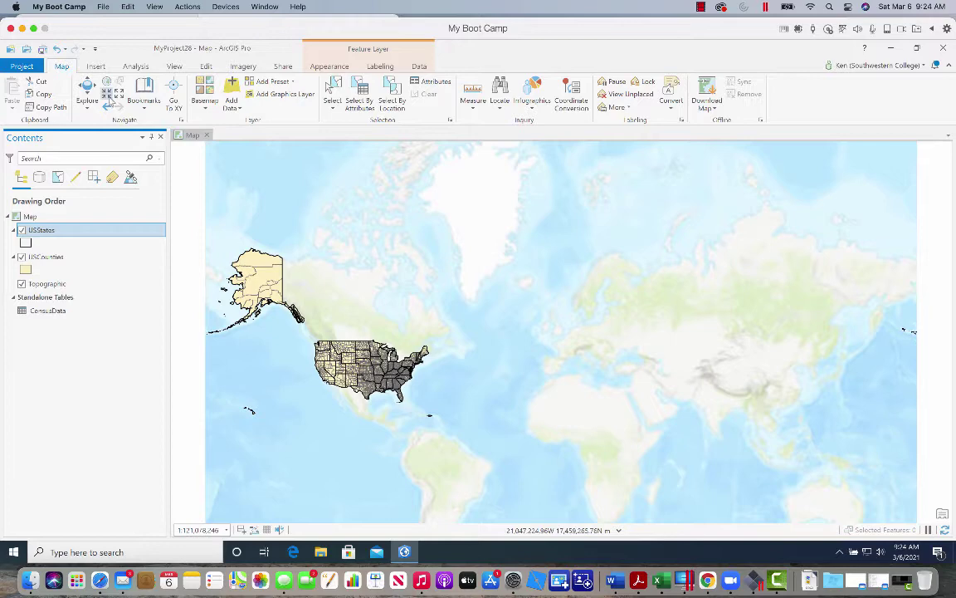
pyautogui.click(107, 94)
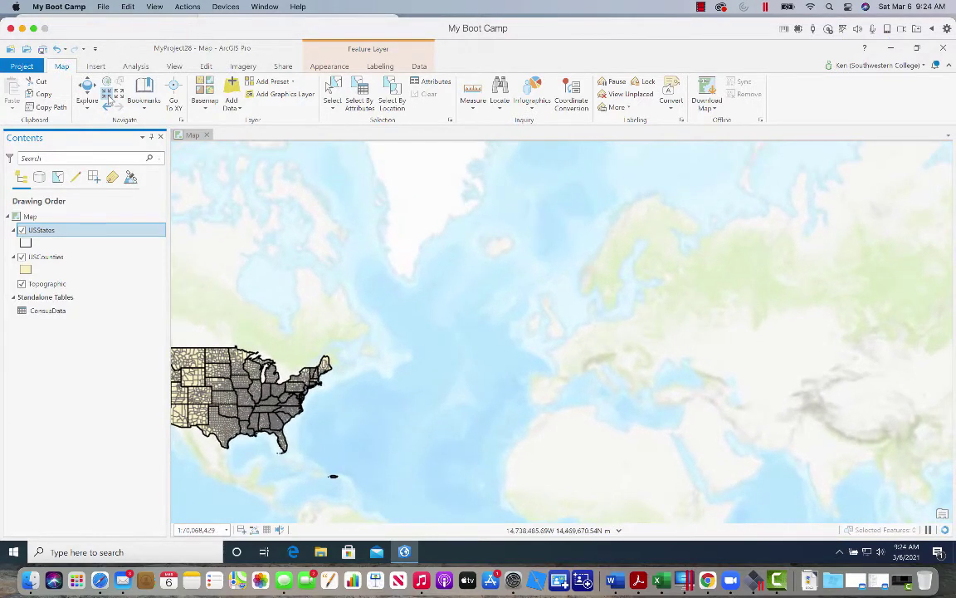
pyautogui.click(367, 276)
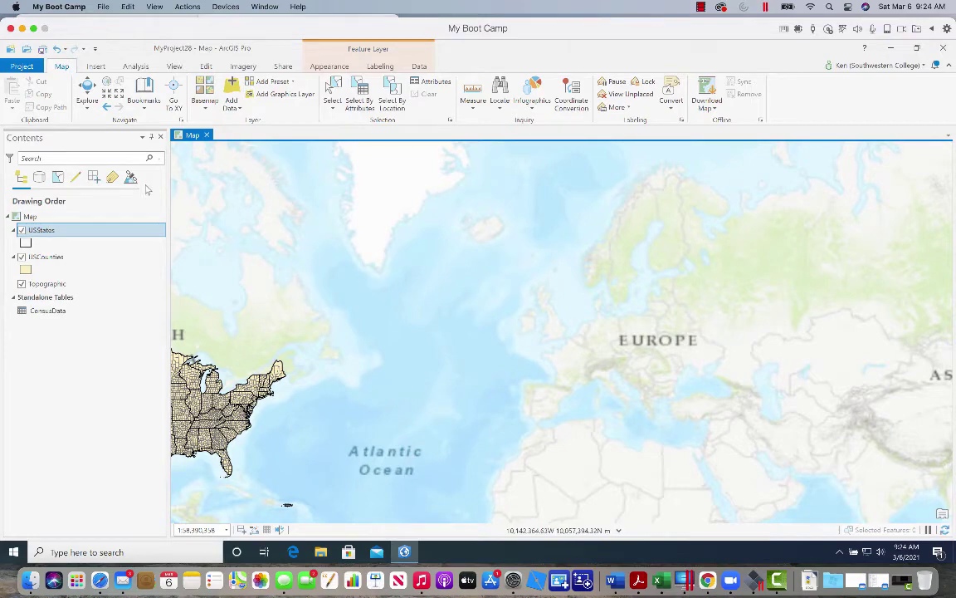
pyautogui.click(86, 92)
pyautogui.moveTo(363, 384); pyautogui.dragTo(520, 154)
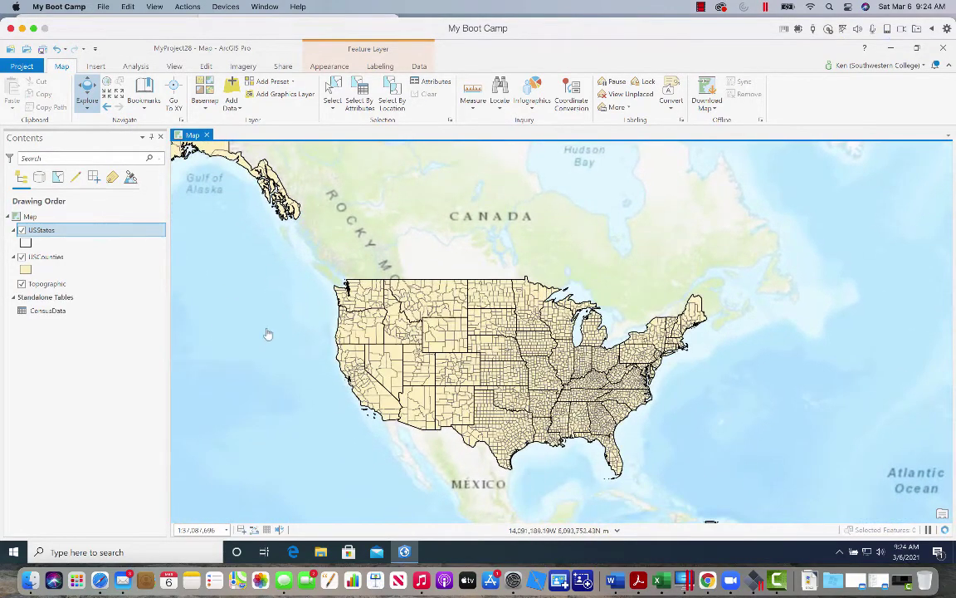
pyautogui.moveTo(267, 333); pyautogui.dragTo(321, 333)
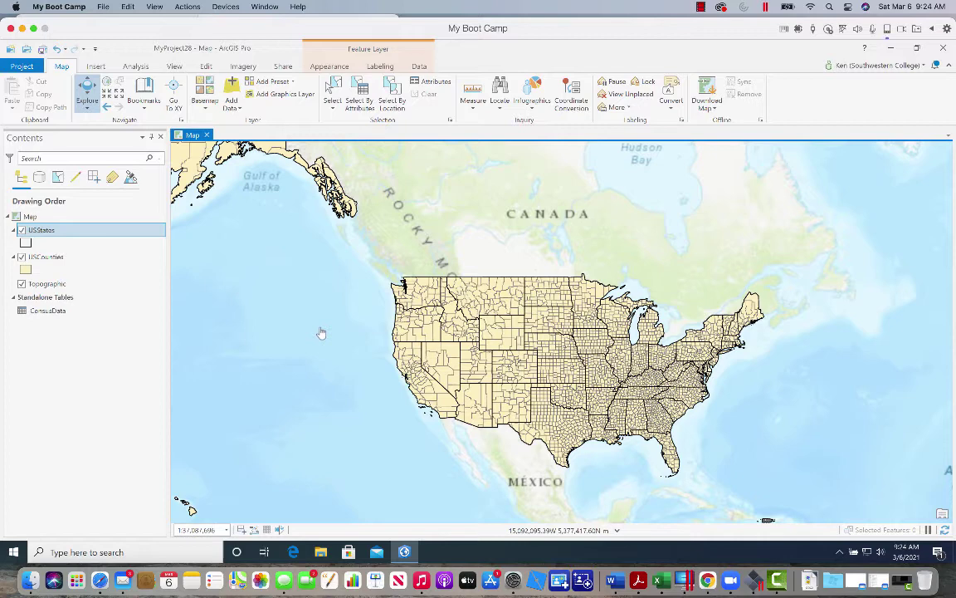
# Turn on labels for the USStates layer to show state names
pyautogui.rightClick(52, 234)
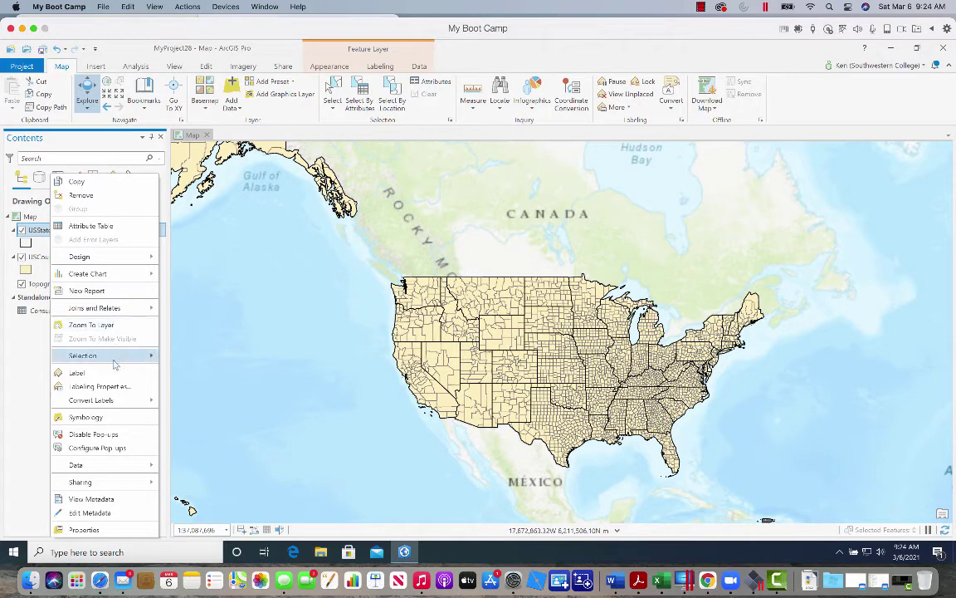
pyautogui.click(113, 372)
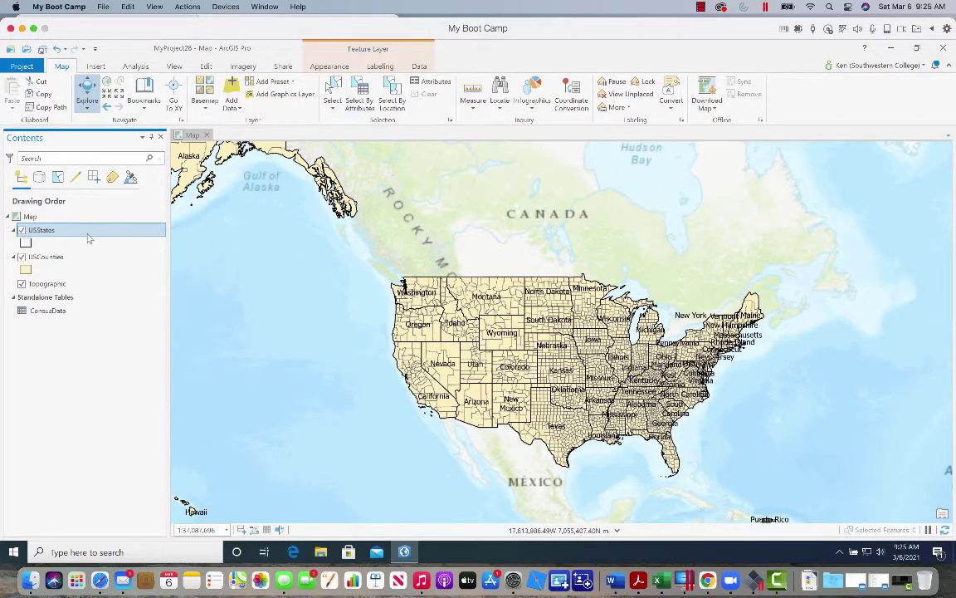
# Open the USStates attribute table and shrink it below the map
pyautogui.rightClick(53, 231)
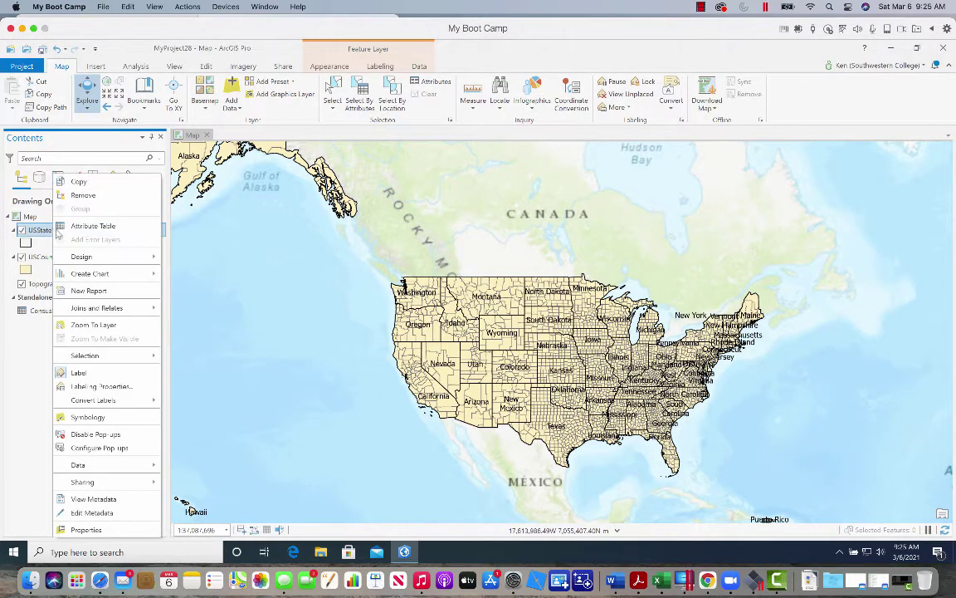
pyautogui.click(76, 230)
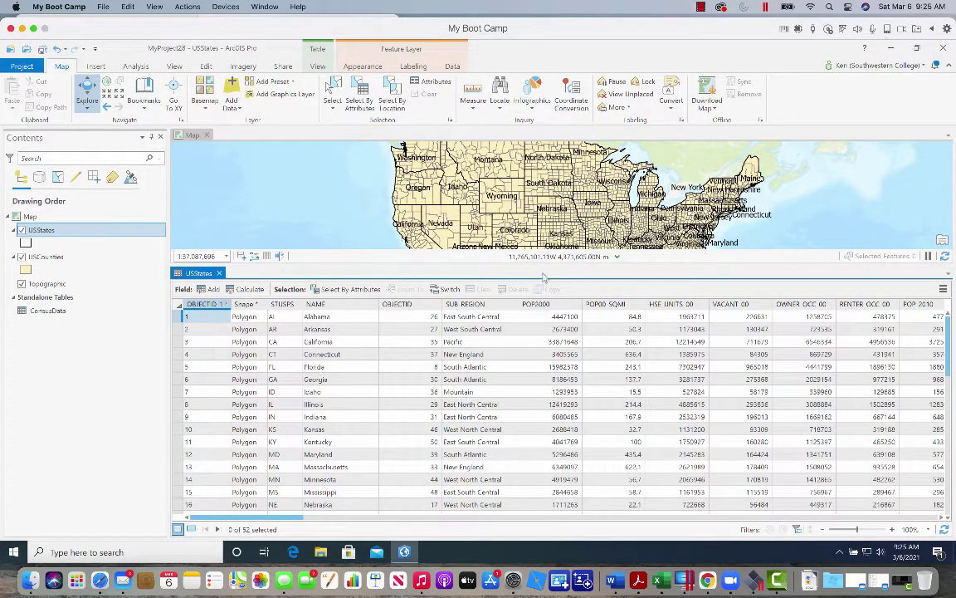
pyautogui.moveTo(541, 264); pyautogui.dragTo(549, 388)
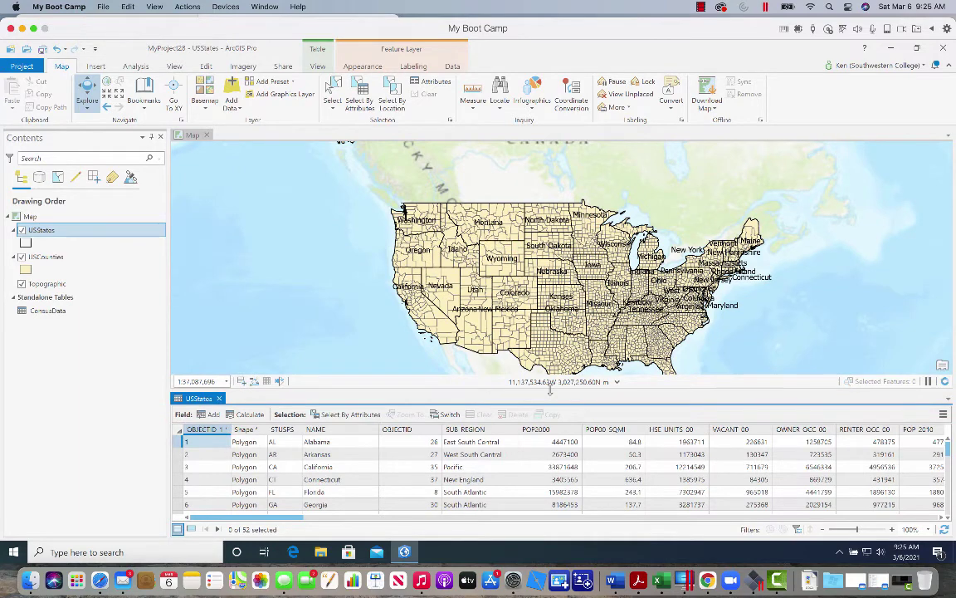
# Replace the NAME label expression with the STUSPS field and apply it
pyautogui.rightClick(48, 234)
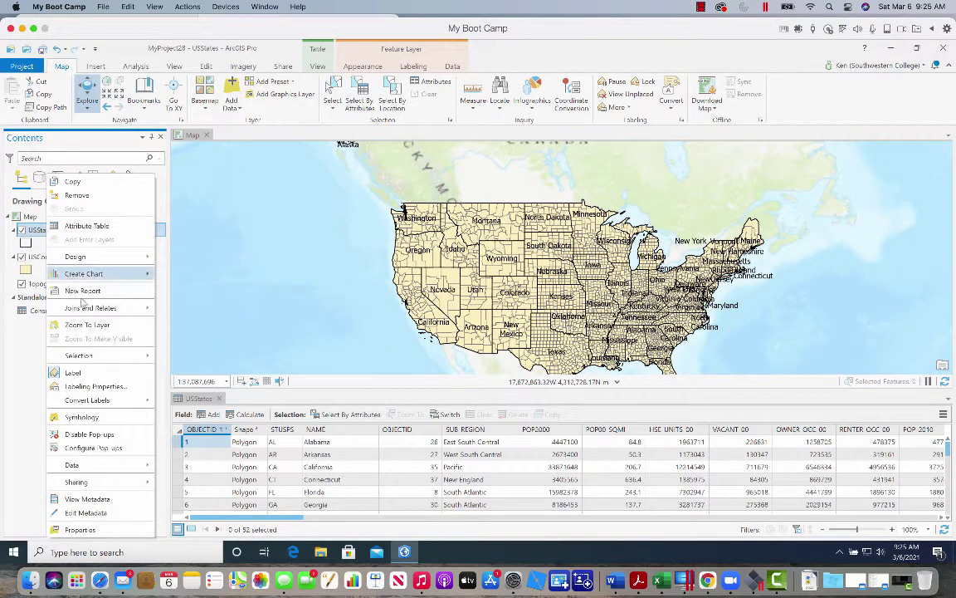
pyautogui.click(90, 388)
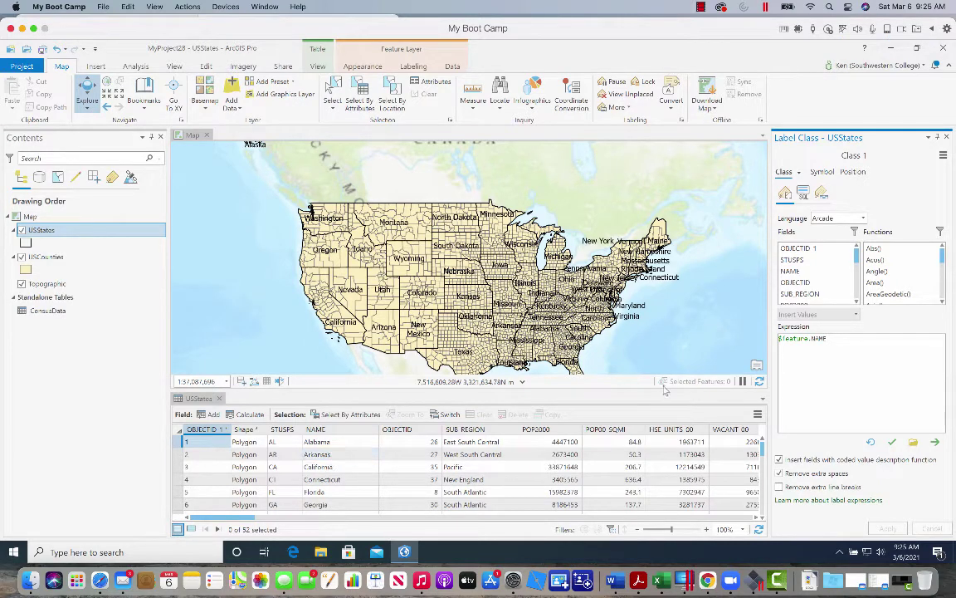
pyautogui.hotkey('ctrl', 'a')
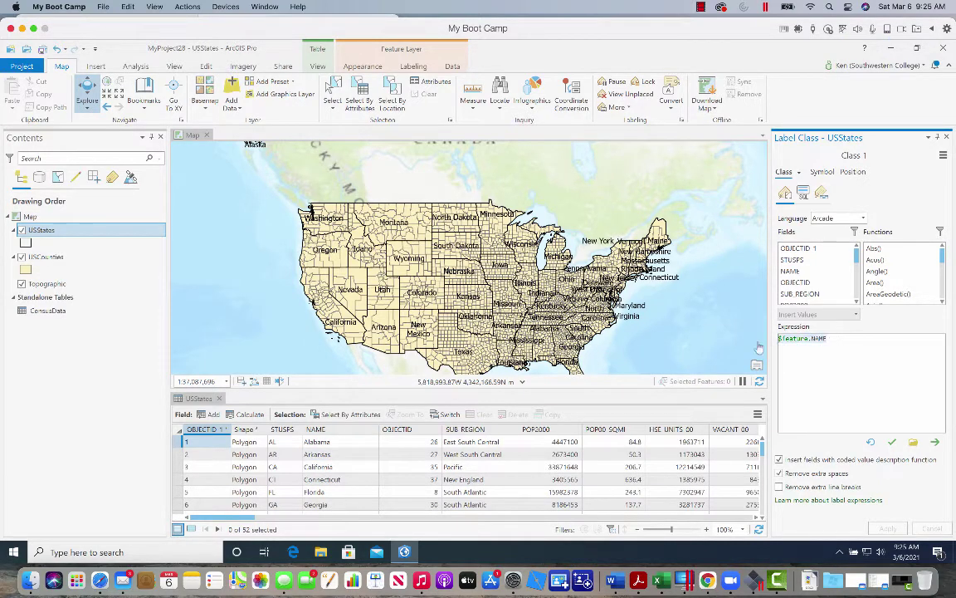
pyautogui.press('Delete')
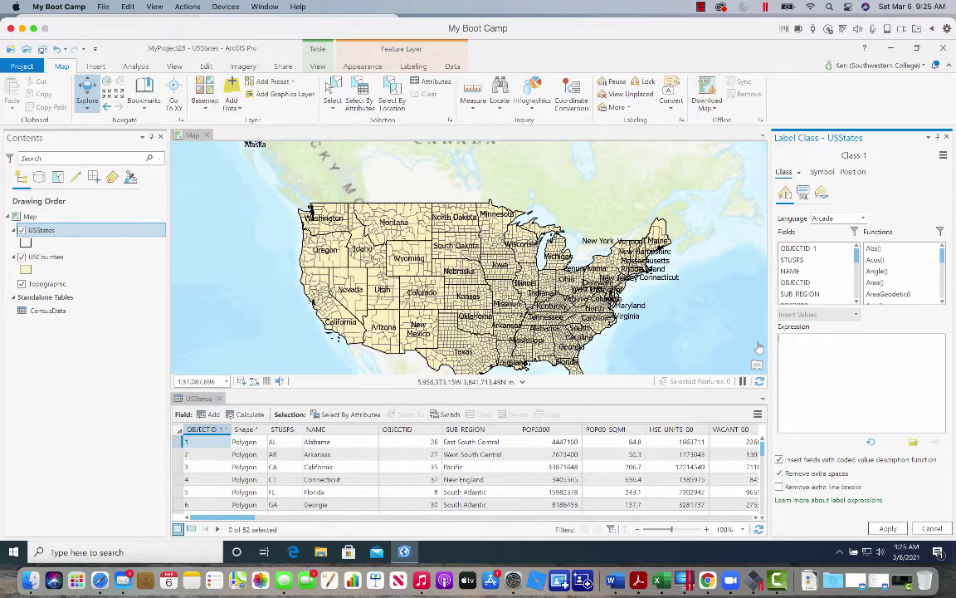
pyautogui.doubleClick(804, 261)
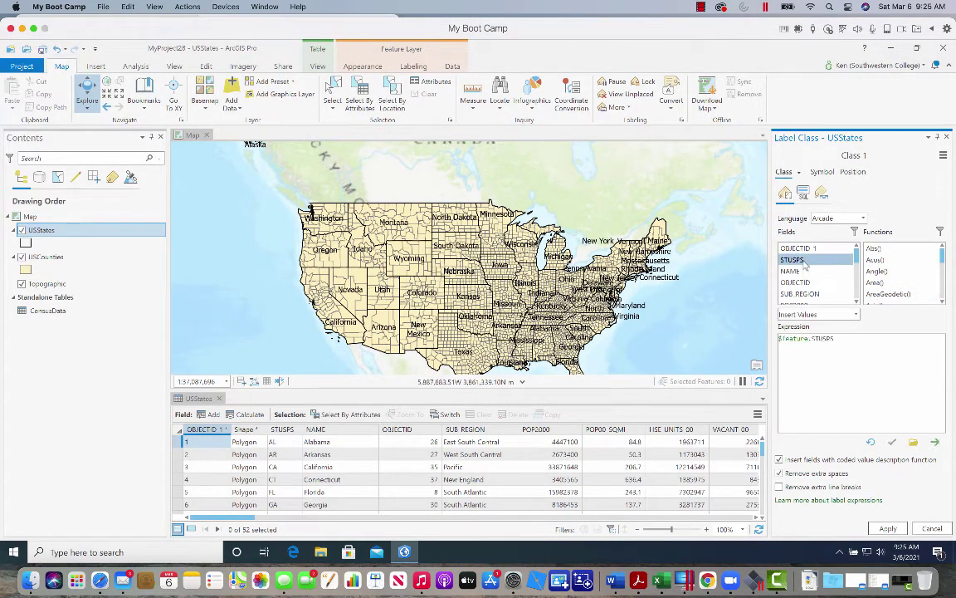
pyautogui.click(888, 529)
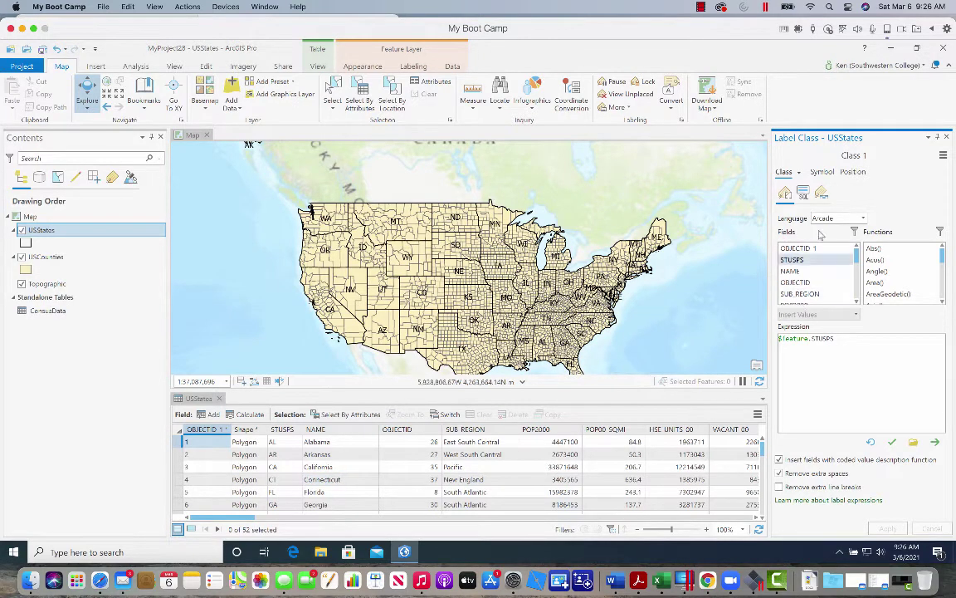
# Make the label text yellow in the Symbol appearance settings and apply it
pyautogui.click(821, 173)
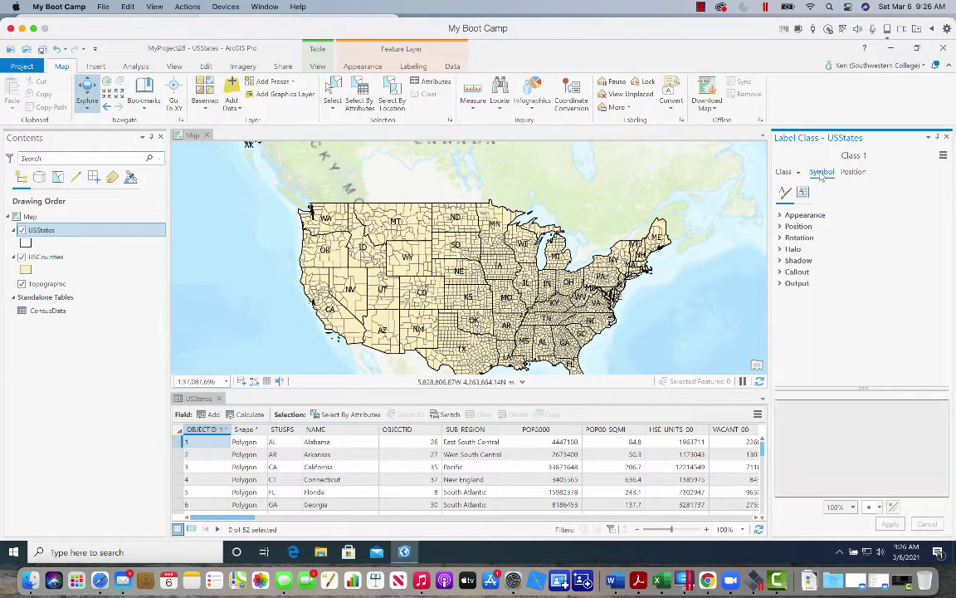
pyautogui.click(781, 216)
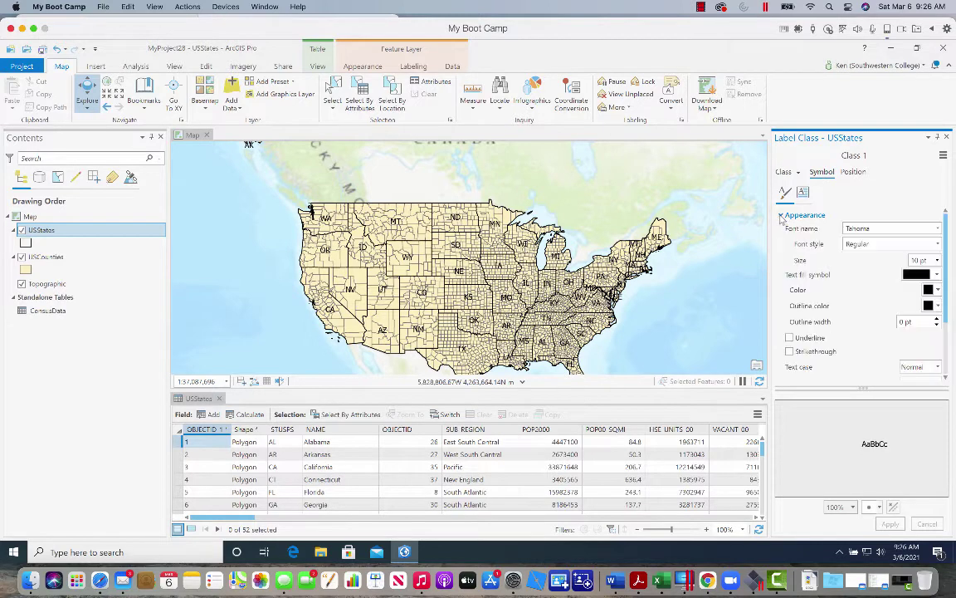
pyautogui.click(936, 275)
pyautogui.click(936, 276)
pyautogui.click(936, 290)
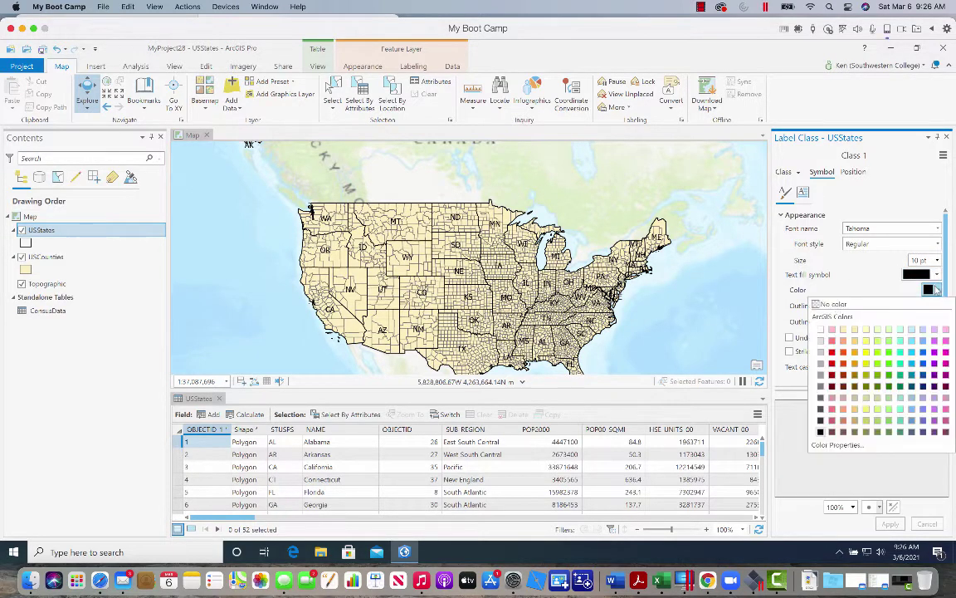
pyautogui.click(867, 352)
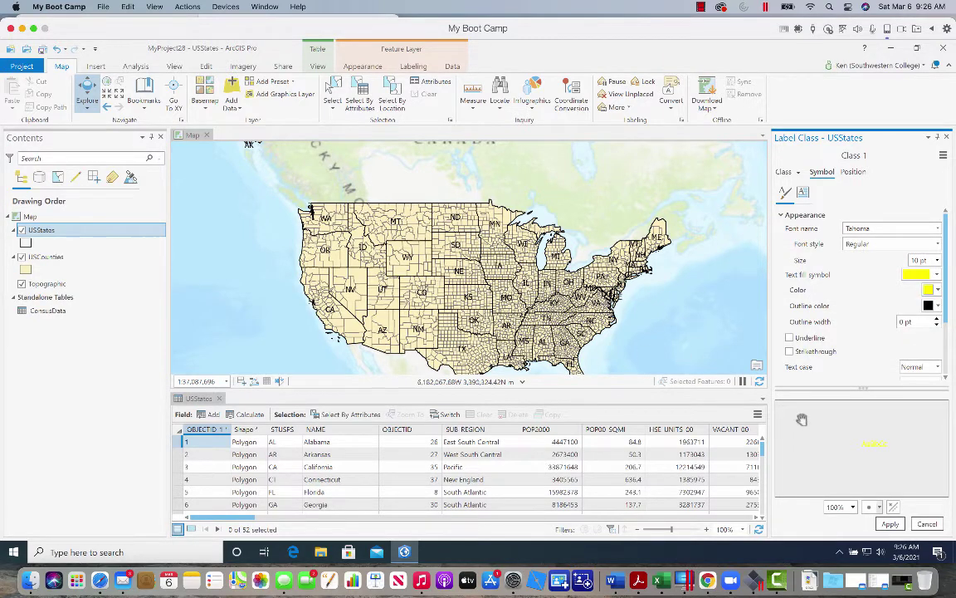
pyautogui.click(890, 524)
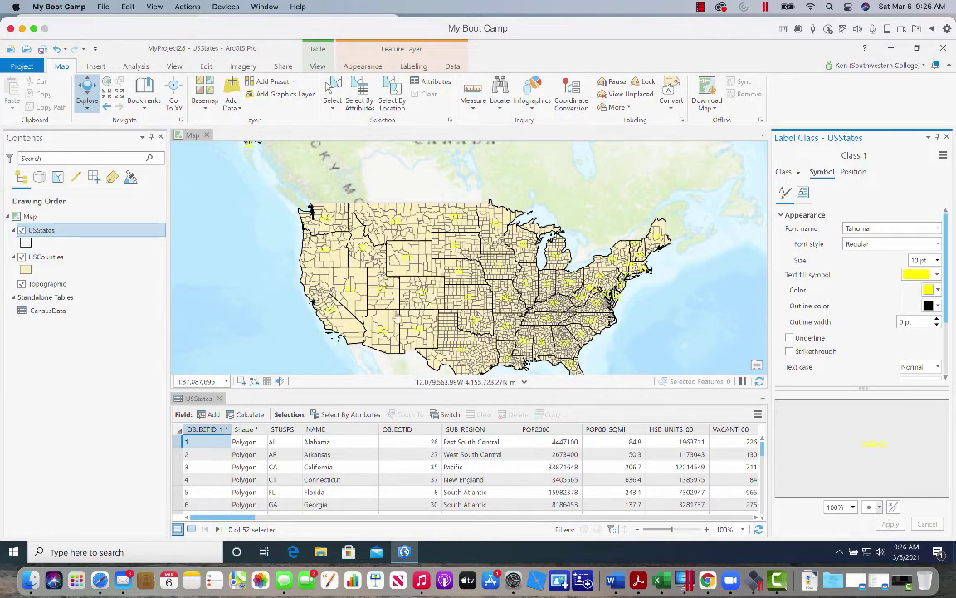
# Change the label text colour to dark red
pyautogui.click(937, 288)
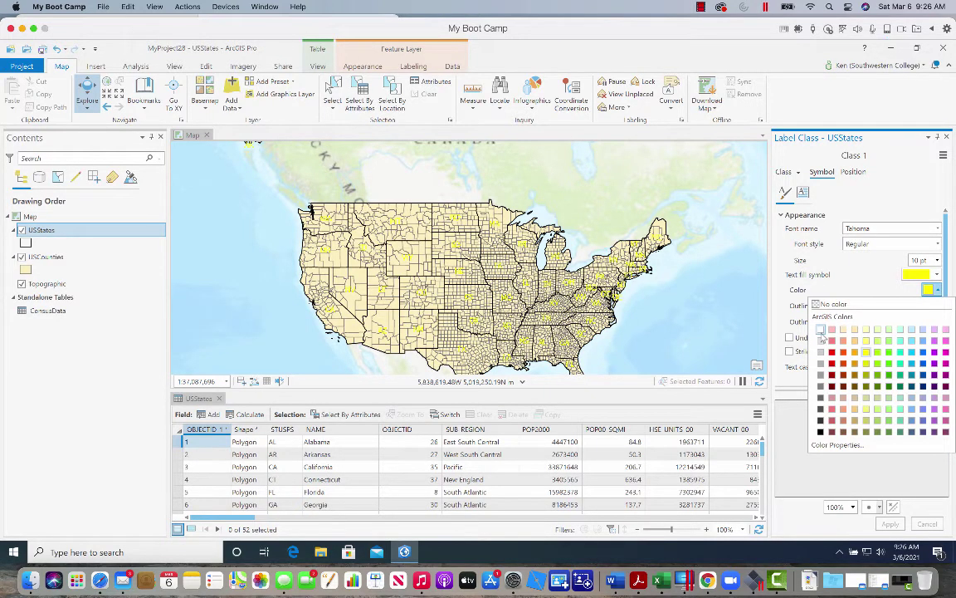
pyautogui.click(830, 386)
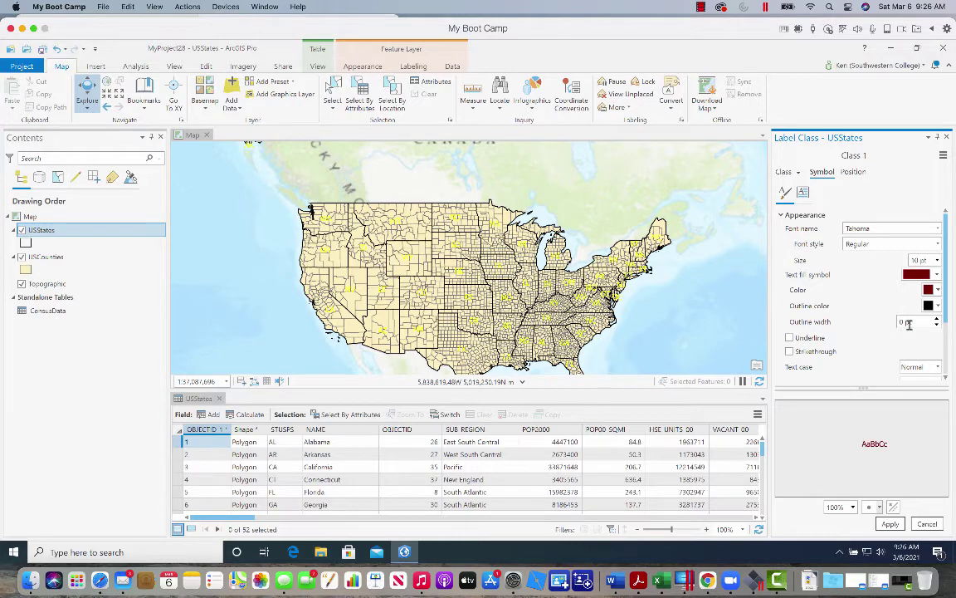
pyautogui.click(938, 306)
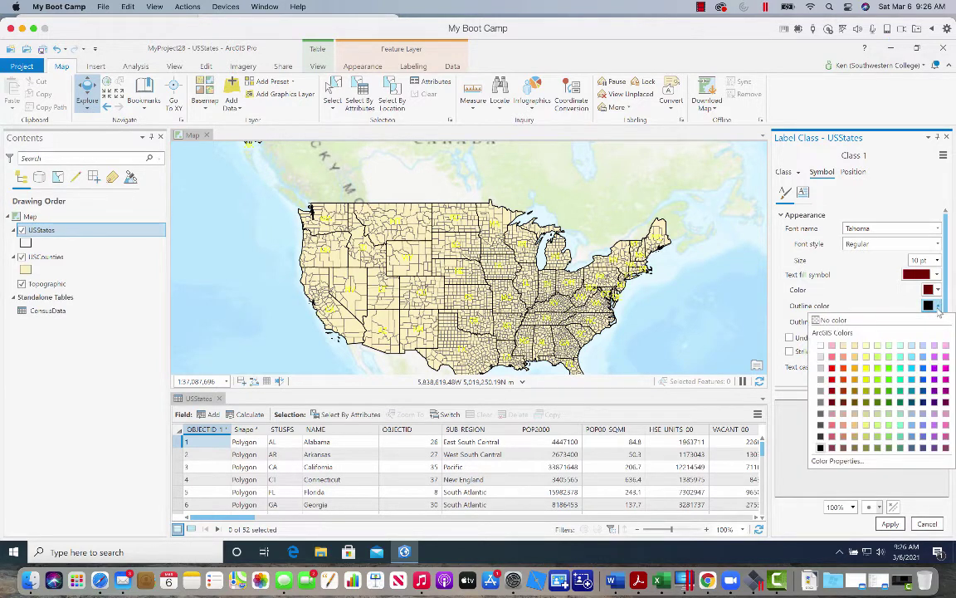
# Add a white halo to the dark red labels and apply it
pyautogui.scroll(-3, 863, 355)
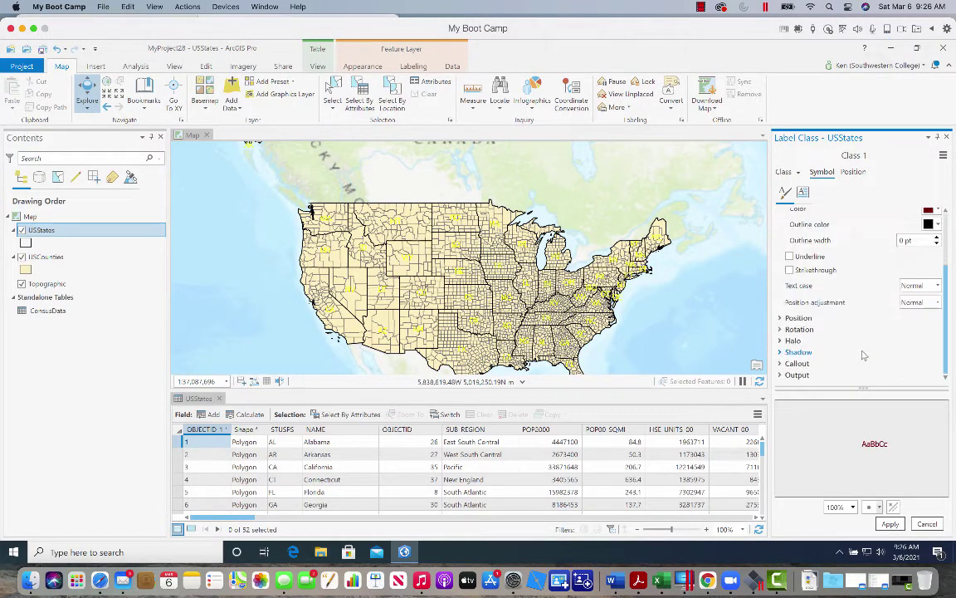
pyautogui.click(781, 341)
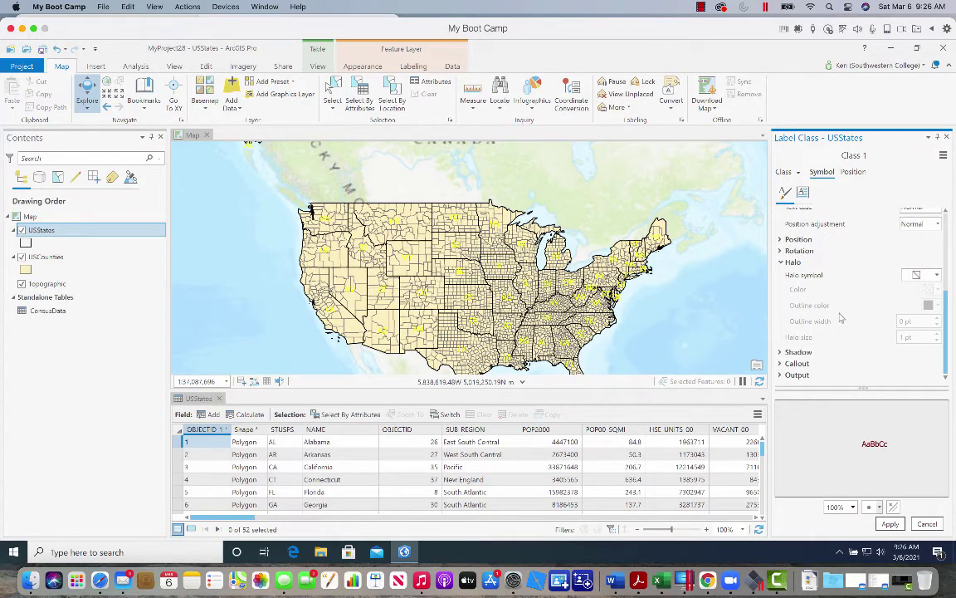
pyautogui.click(938, 275)
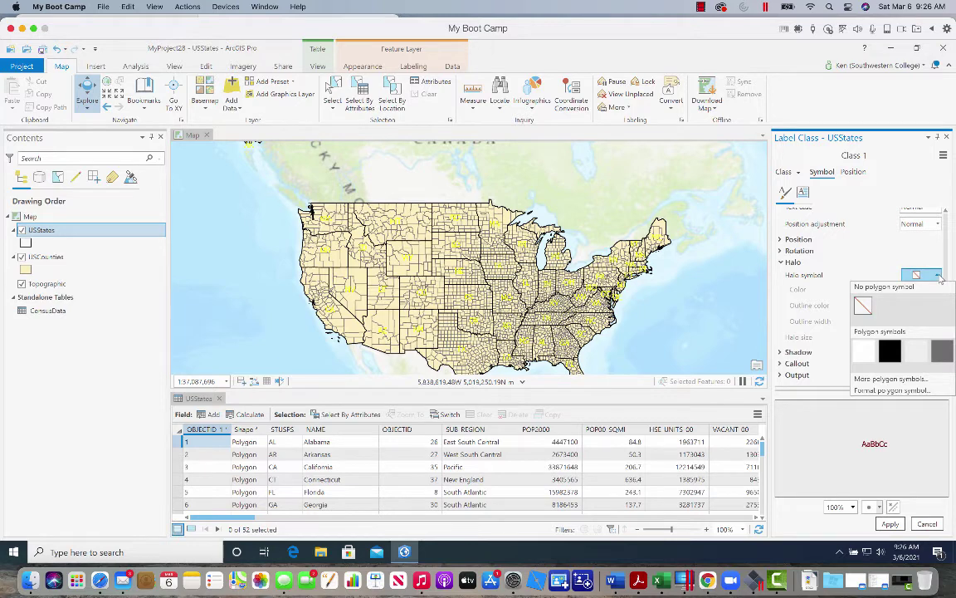
pyautogui.click(870, 345)
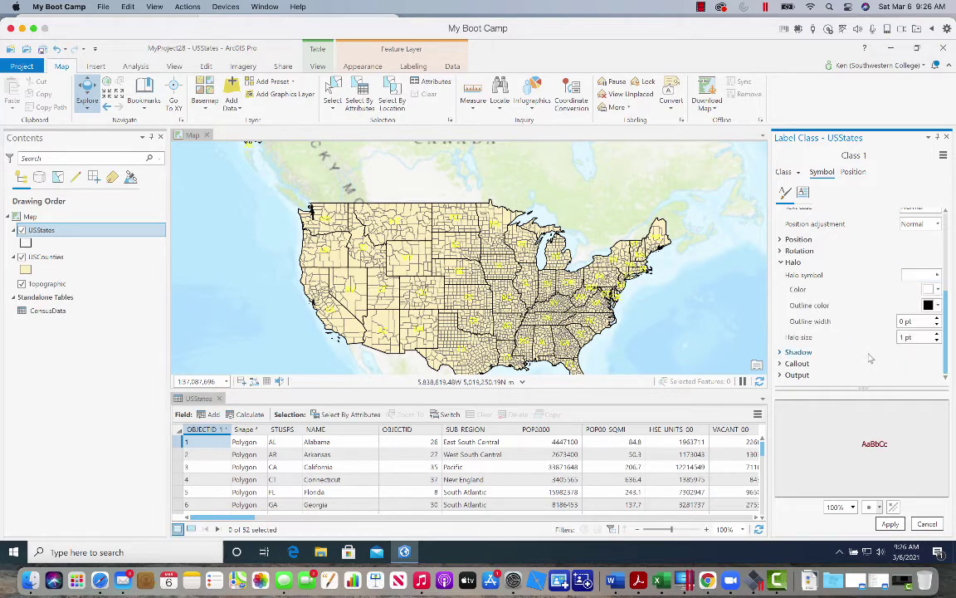
pyautogui.click(891, 523)
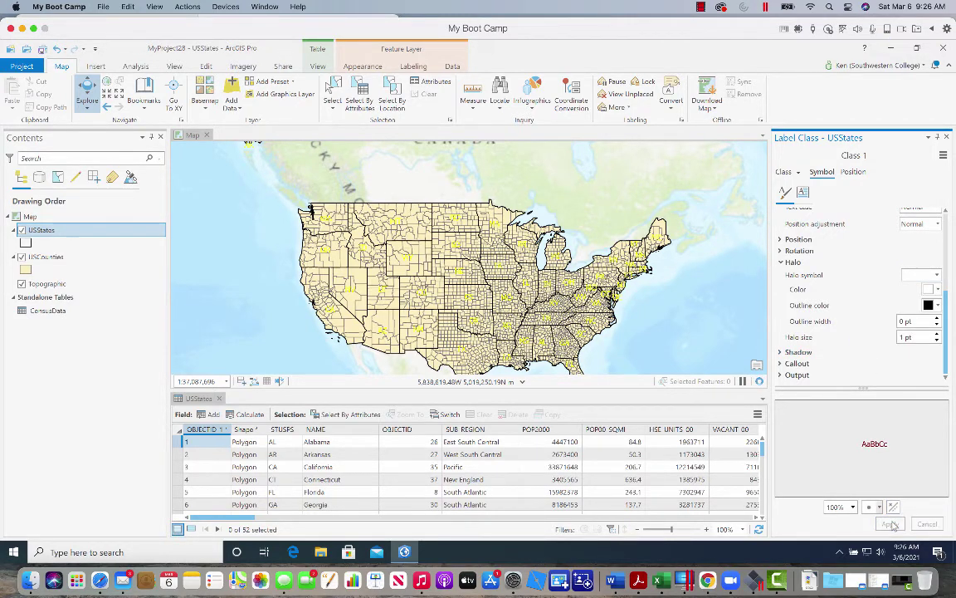